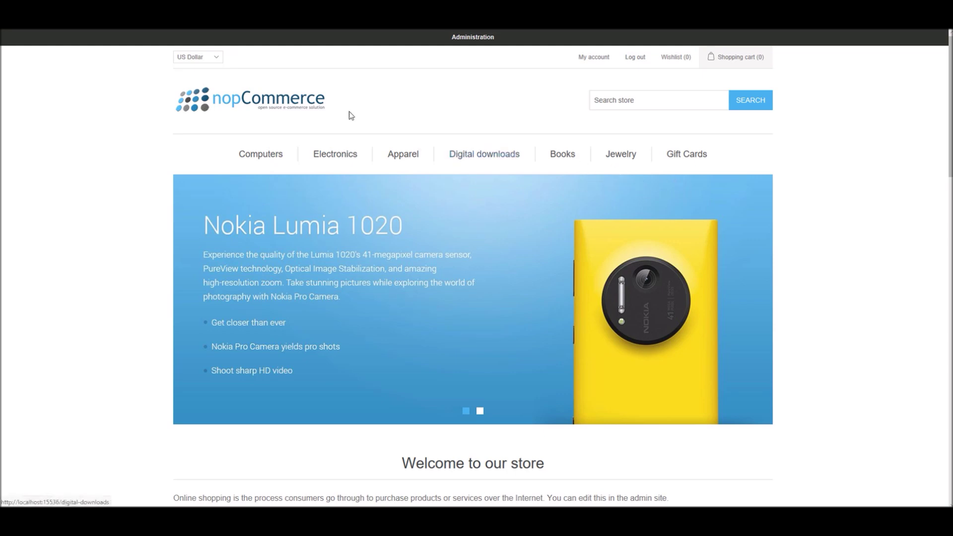
Step: Open the nopCommerce admin dashboard from the storefront's Administration bar
{"action": "left_click", "coordinate": [128, 31]}
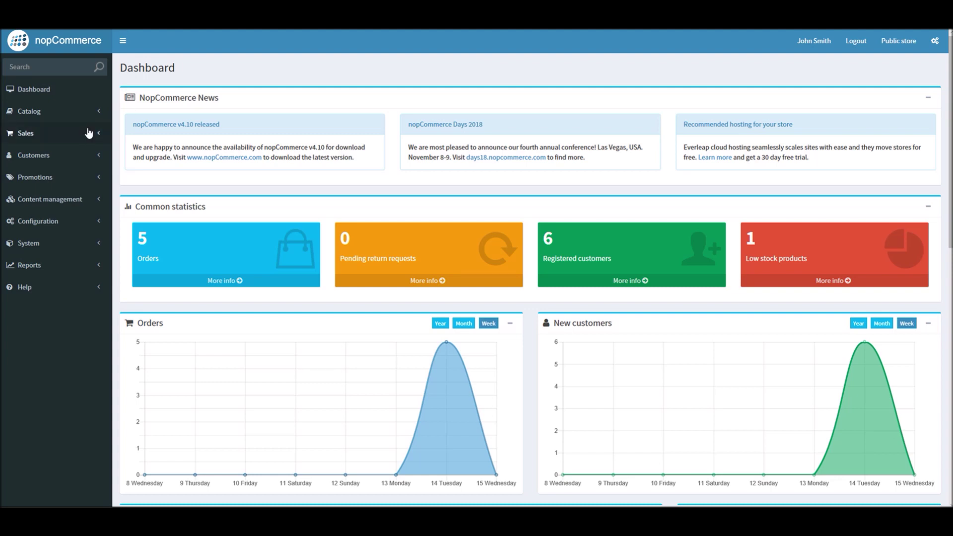
Step: Expand Configuration > Settings in the admin sidebar and open GDPR settings
{"action": "left_click", "coordinate": [81, 224]}
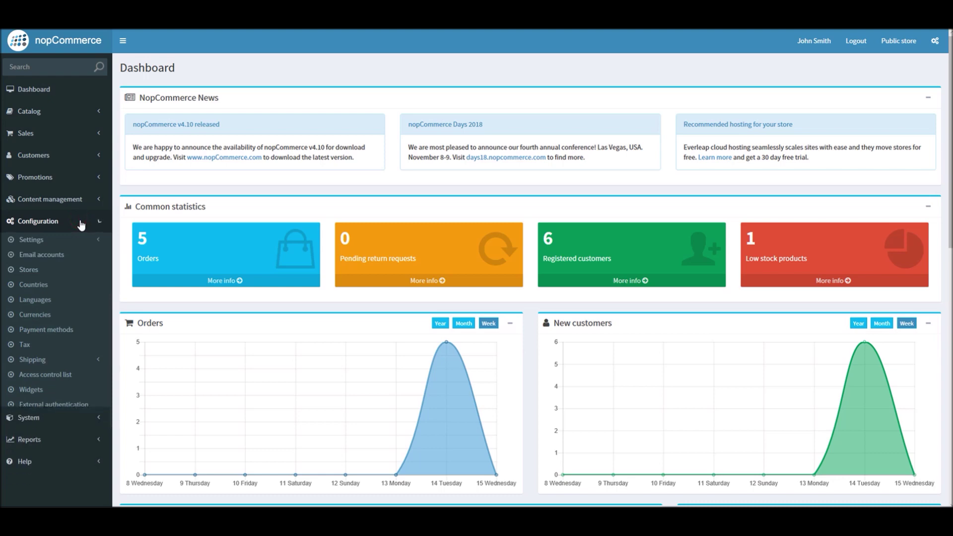
{"action": "left_click", "coordinate": [71, 239]}
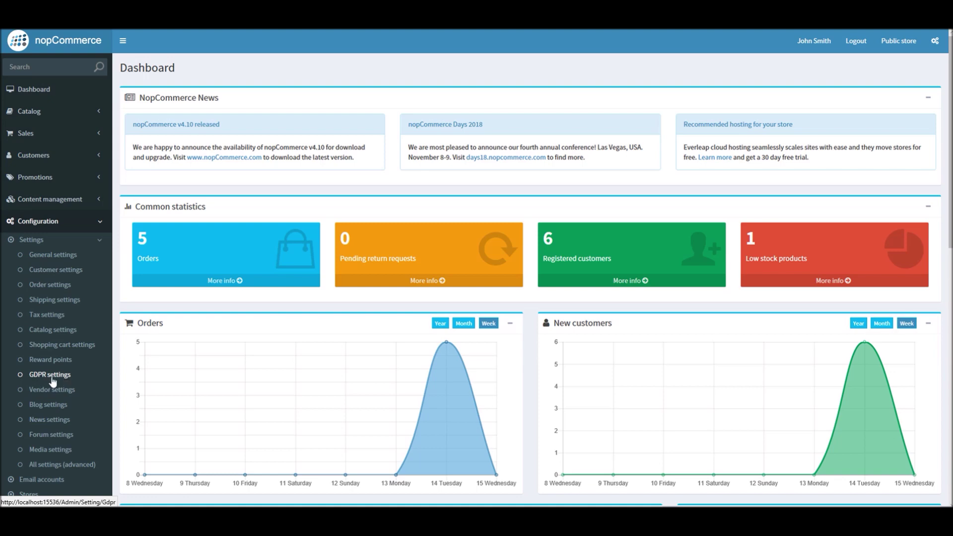
{"action": "left_click", "coordinate": [217, 234]}
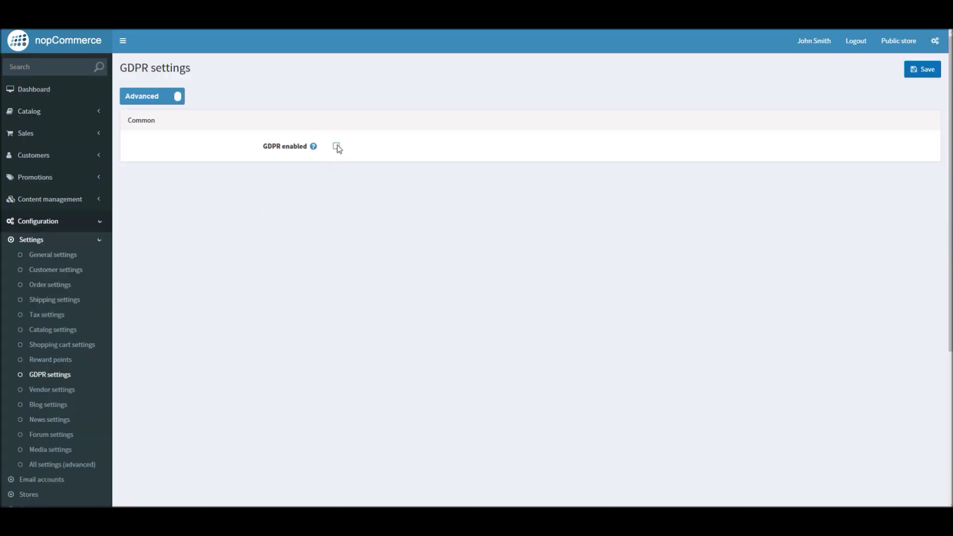
Step: Enable GDPR with privacy-policy and newsletter consent logging turned on, and save
{"action": "left_click", "coordinate": [163, 101]}
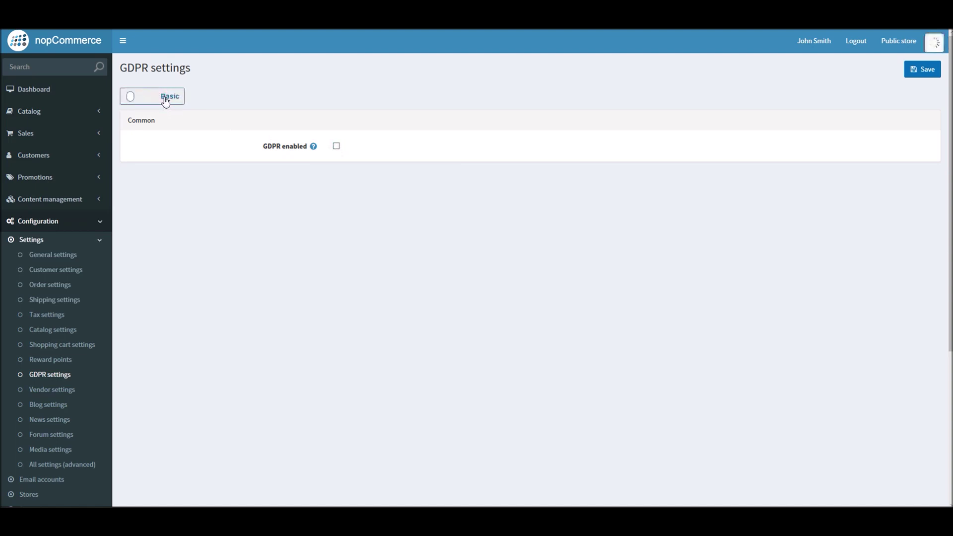
{"action": "left_click", "coordinate": [165, 102]}
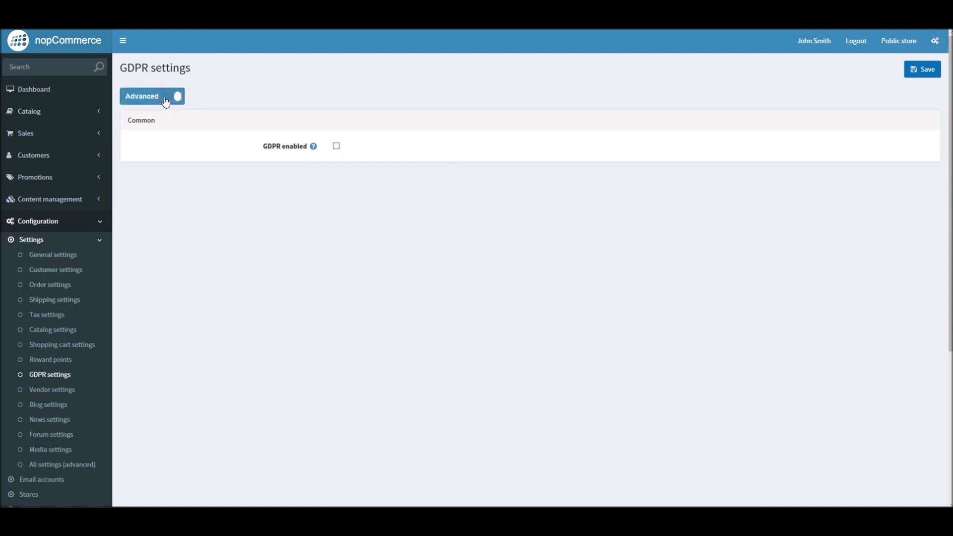
{"action": "left_click", "coordinate": [338, 148]}
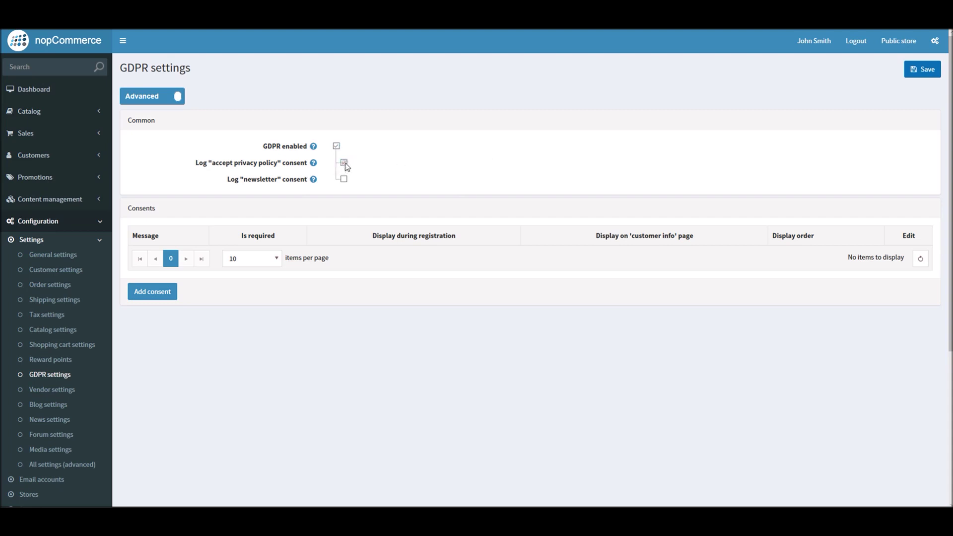
{"action": "left_click", "coordinate": [344, 164]}
{"action": "left_click", "coordinate": [343, 180]}
{"action": "left_click", "coordinate": [916, 76]}
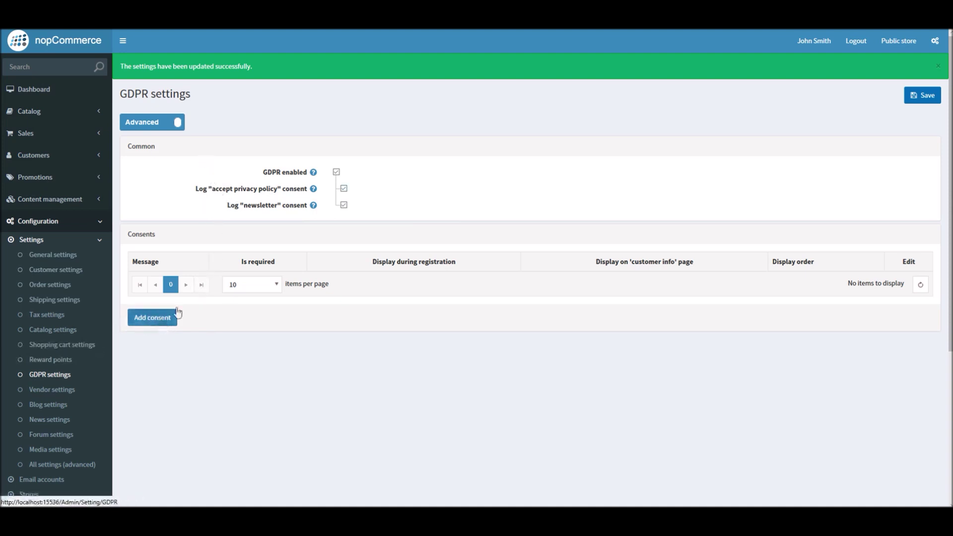
{"action": "left_click", "coordinate": [152, 321]}
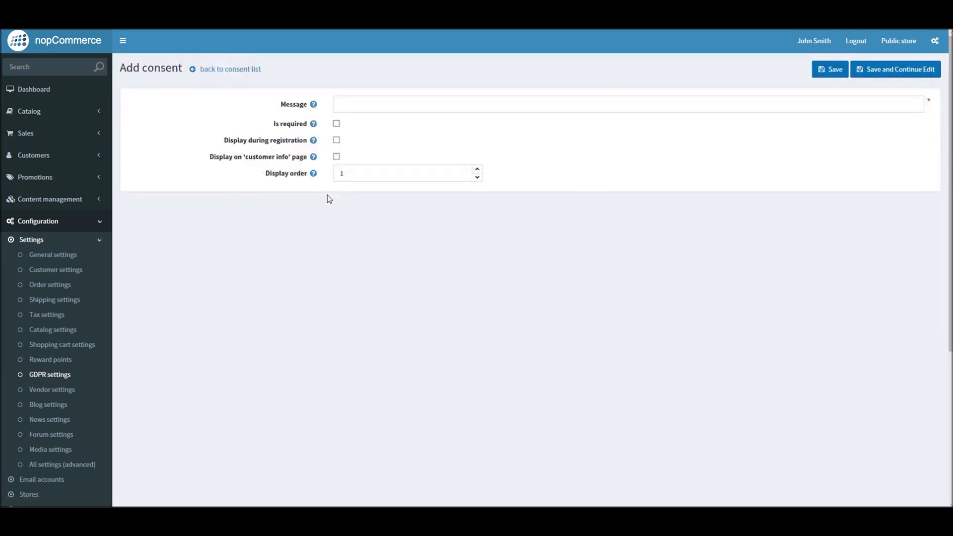
Step: Enter the consent message 'I agree to the terms and conditions.'
{"action": "left_click", "coordinate": [366, 105]}
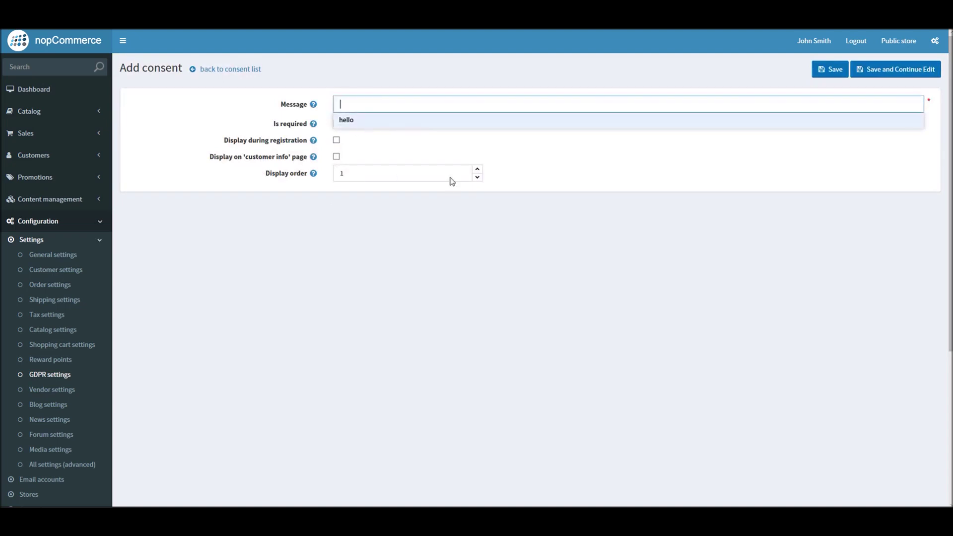
{"action": "left_click", "coordinate": [453, 161]}
{"action": "left_click", "coordinate": [382, 104]}
{"action": "left_click", "coordinate": [381, 93]}
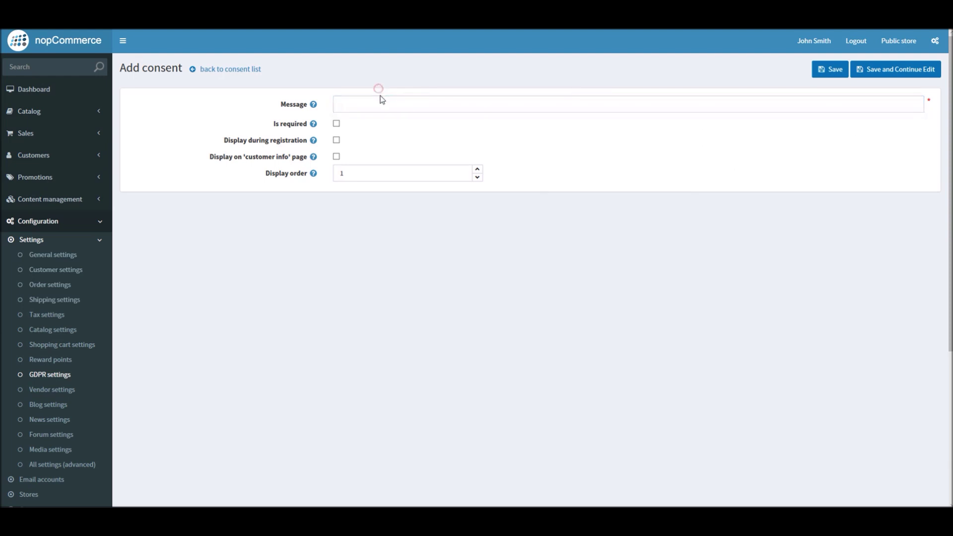
{"action": "left_click", "coordinate": [380, 102]}
{"action": "type", "text": "I agree"}
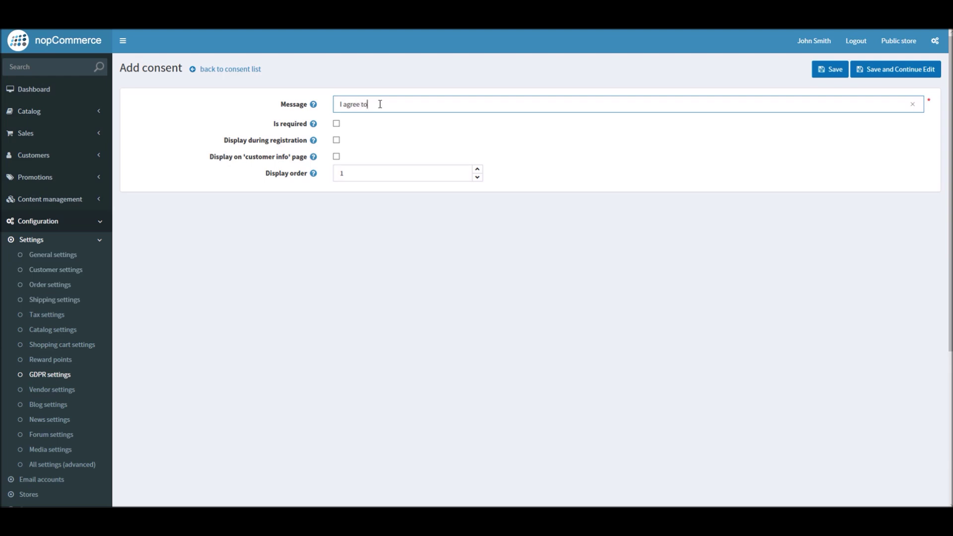
{"action": "type", "text": "to  the terms and conditions."}
Step: Keep the consent optional, shown during registration with display order 1, and save it
{"action": "left_click", "coordinate": [337, 124]}
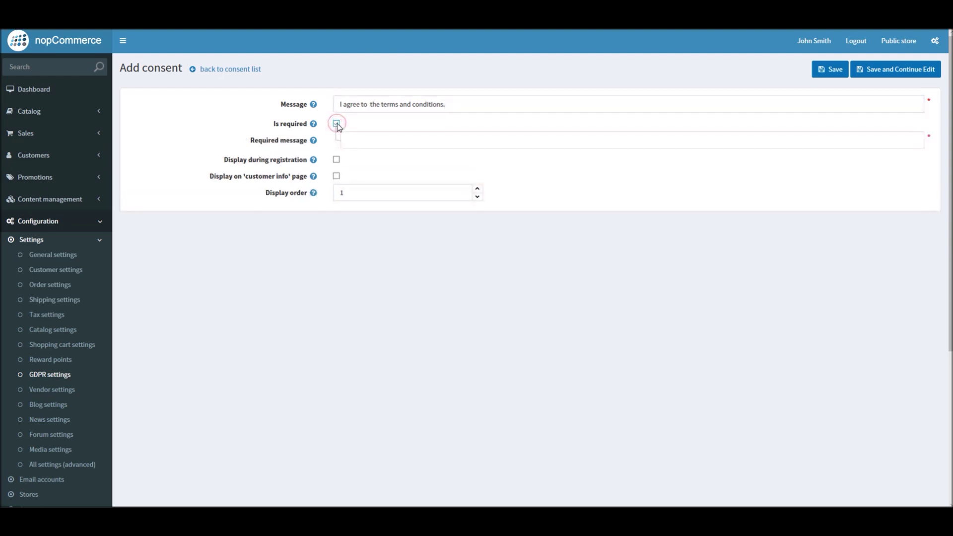
{"action": "left_click", "coordinate": [360, 139]}
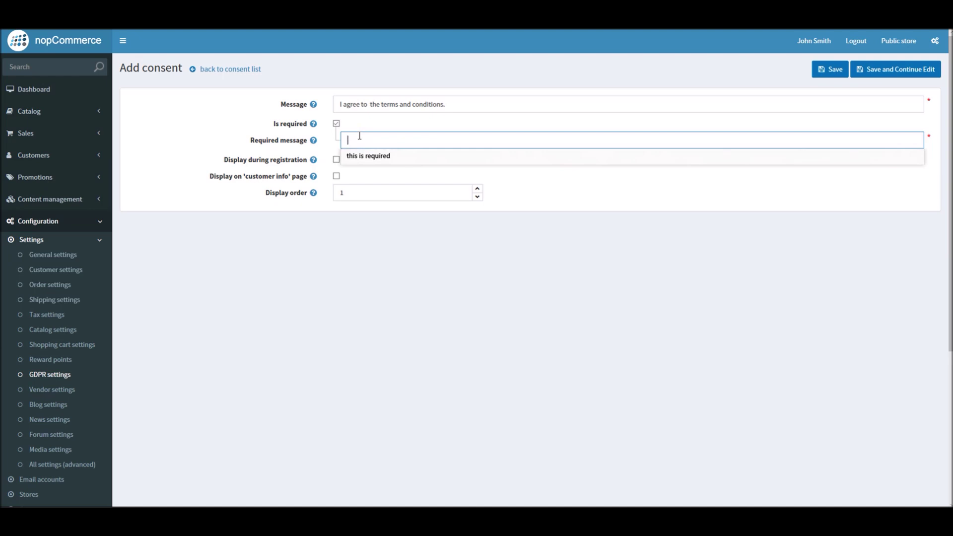
{"action": "type", "text": "This is a"}
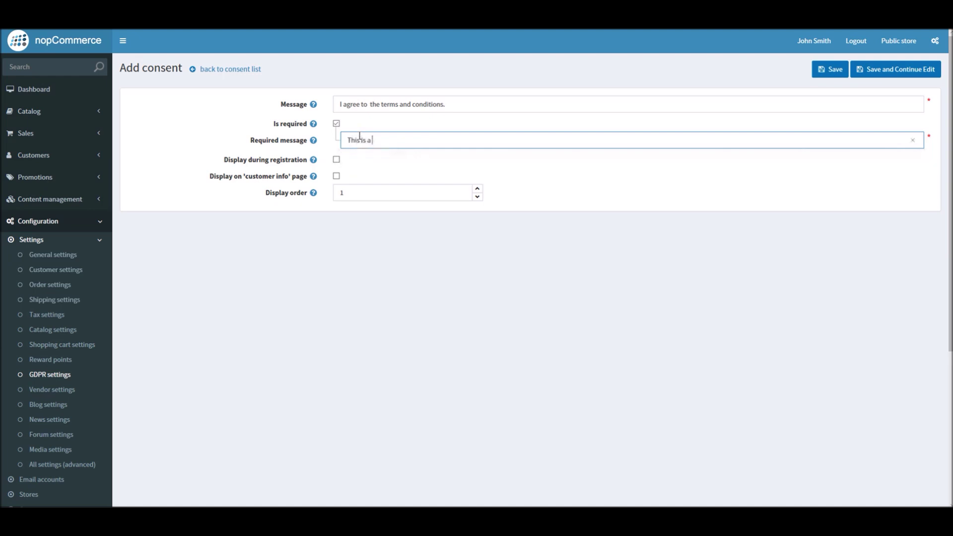
{"action": "type", "text": " required field"}
{"action": "left_click", "coordinate": [337, 124]}
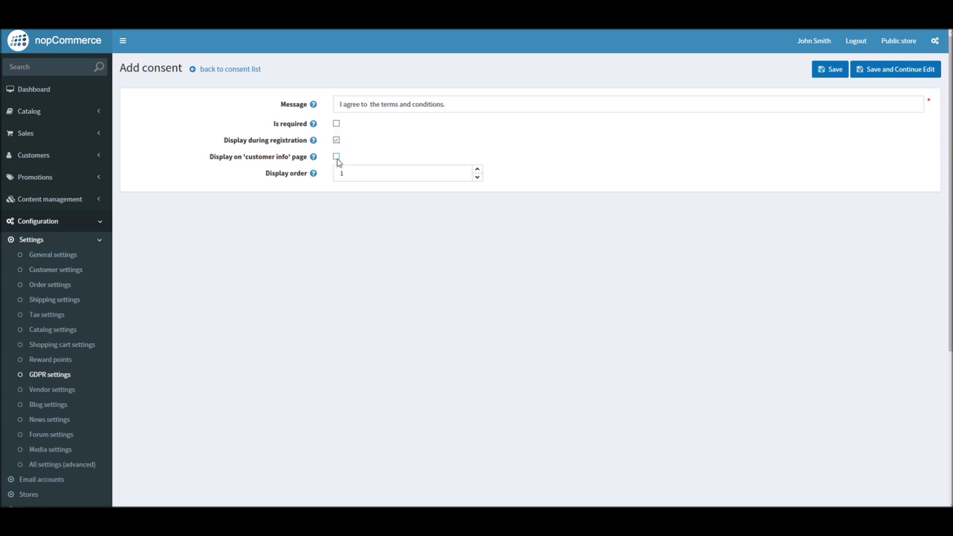
{"action": "left_click", "coordinate": [337, 157]}
{"action": "left_click", "coordinate": [342, 171]}
{"action": "key", "text": "BackSpace"}
{"action": "left_click", "coordinate": [336, 156]}
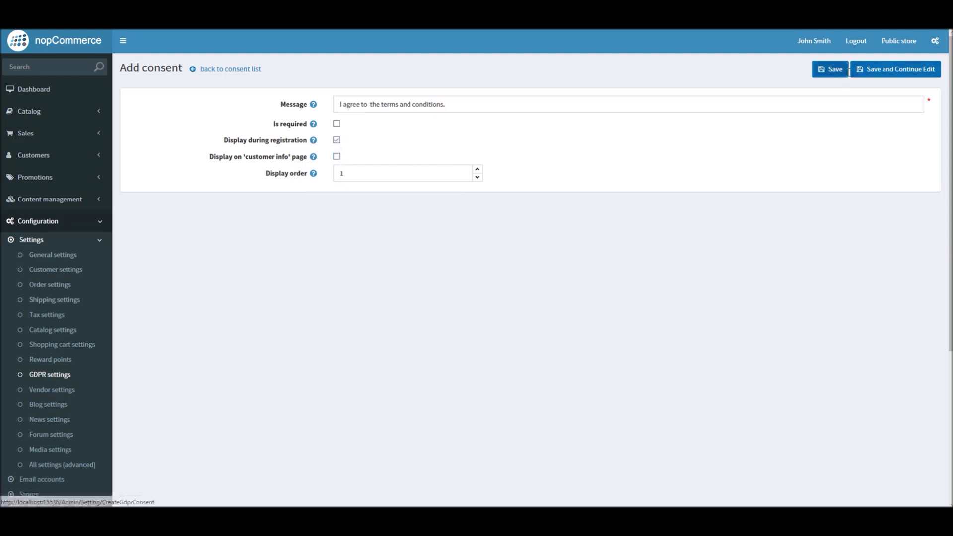
{"action": "left_click", "coordinate": [882, 66]}
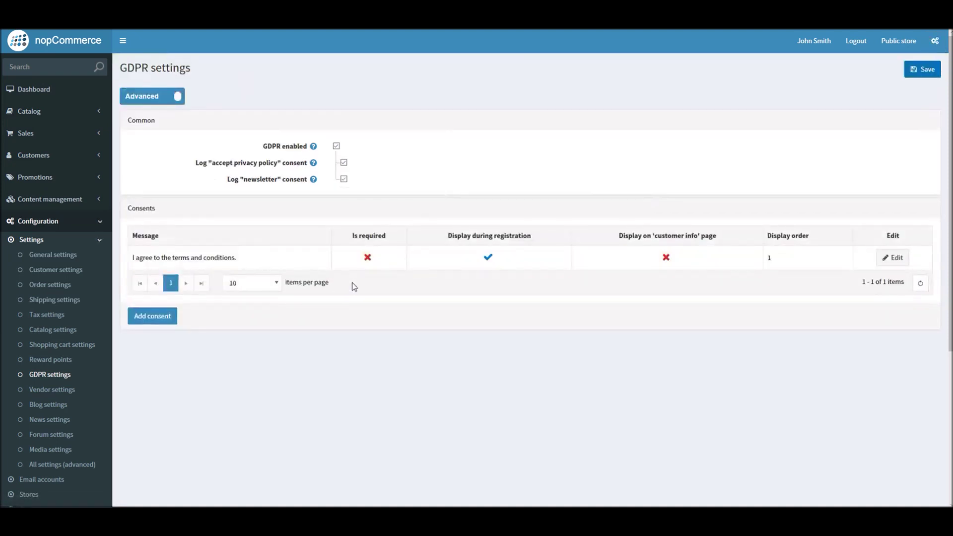
Step: Check the new consent in the Consents grid, then go to the storefront's registration page
{"action": "left_click_drag", "start_coordinate": [133, 257], "coordinate": [238, 258]}
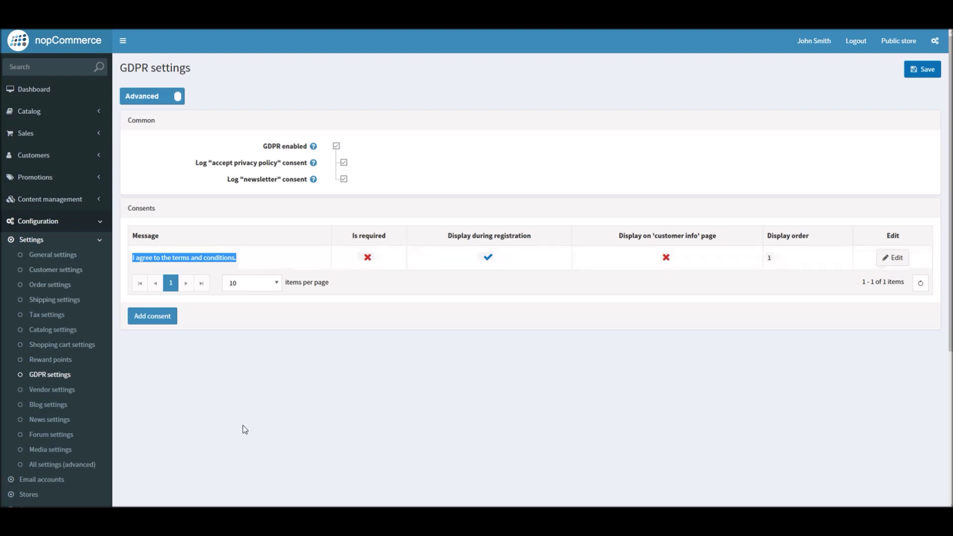
{"action": "mouse_move", "coordinate": [226, 505]}
{"action": "left_click", "coordinate": [286, 474]}
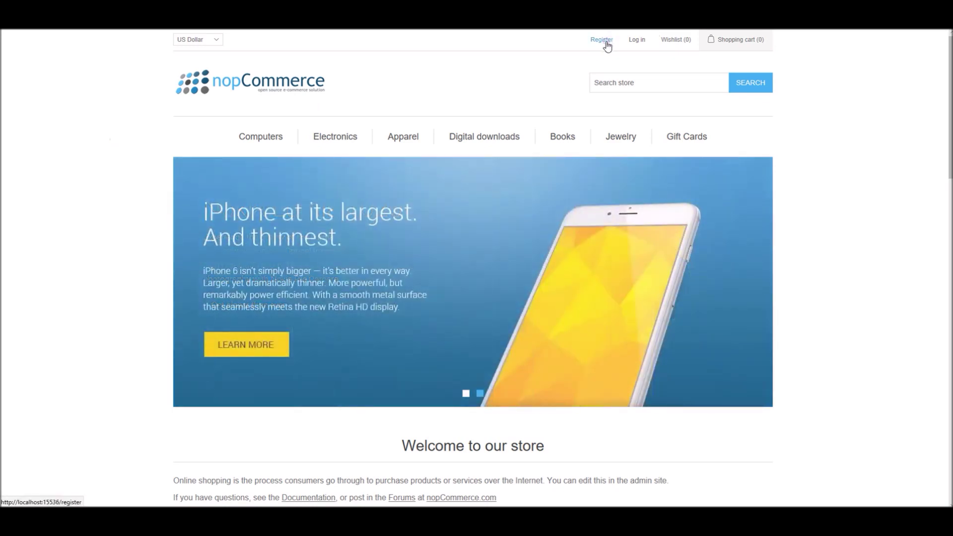
{"action": "left_click", "coordinate": [606, 42]}
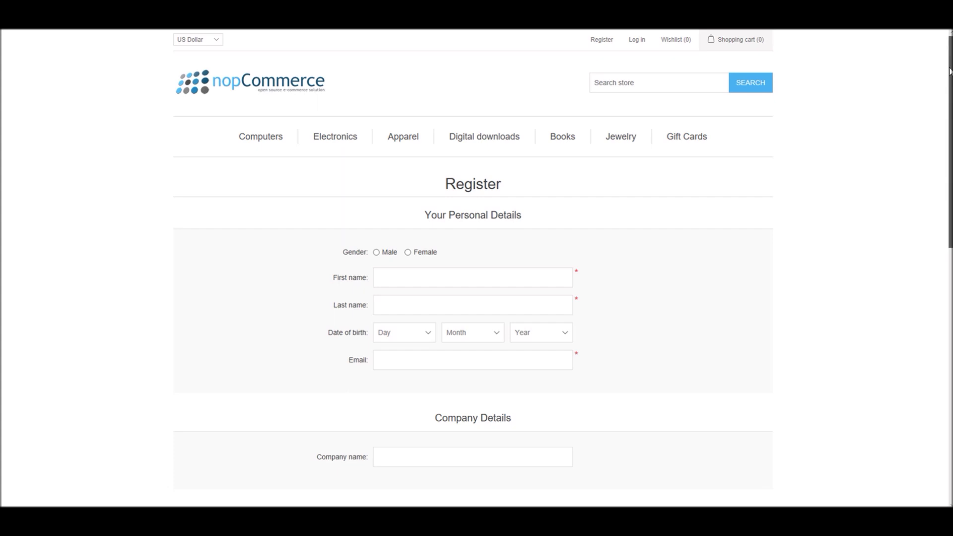
Step: Find the terms-and-conditions consent under User agreement on Register and toggle its checkbox
{"action": "left_click_drag", "start_coordinate": [949, 71], "coordinate": [919, 111]}
{"action": "left_click", "coordinate": [438, 154]}
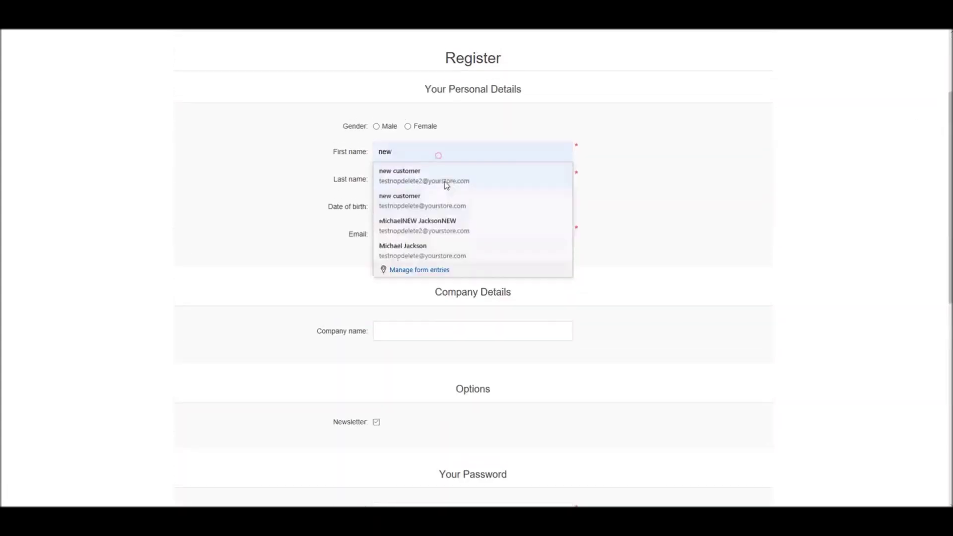
{"action": "left_click", "coordinate": [743, 180]}
{"action": "left_click_drag", "start_coordinate": [948, 135], "coordinate": [936, 269]}
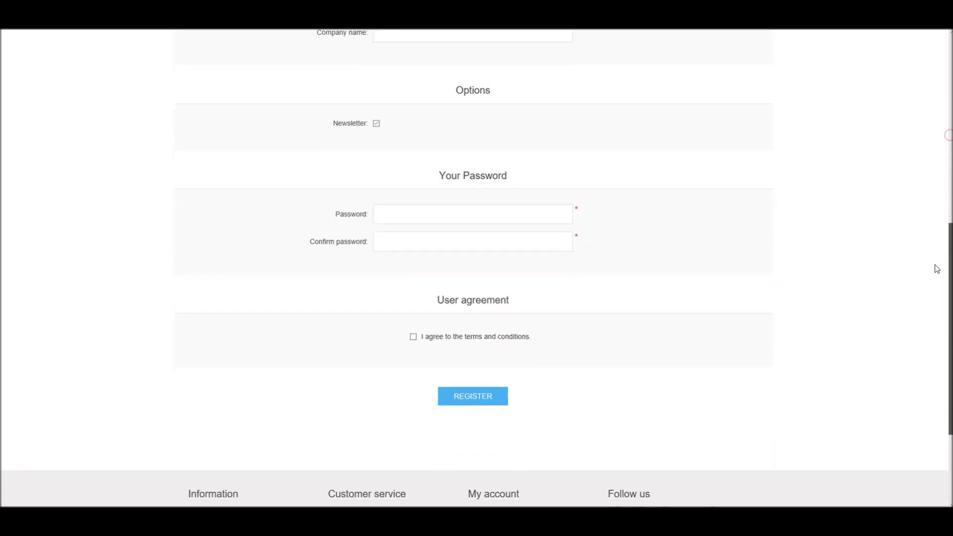
{"action": "scroll", "coordinate": [746, 248], "scroll_direction": "down", "scroll_amount": 1}
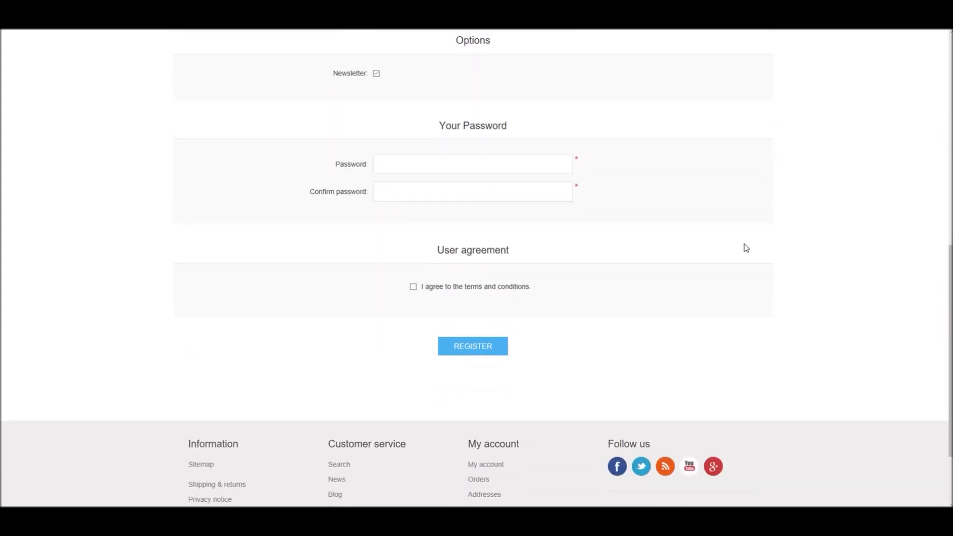
{"action": "left_click", "coordinate": [415, 288]}
{"action": "left_click", "coordinate": [414, 288]}
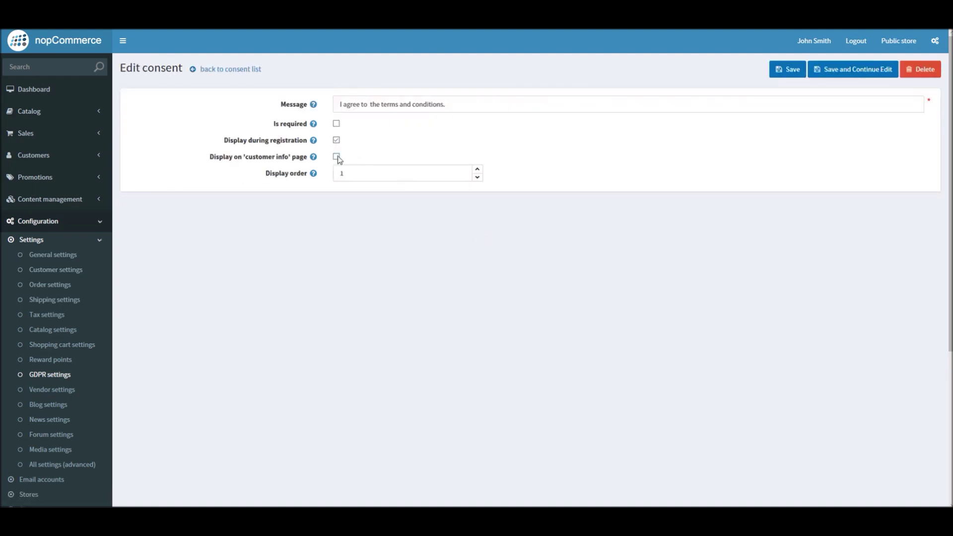
Step: Also display the consent on the customer info page, save, and open the storefront's My account
{"action": "left_click", "coordinate": [337, 157]}
{"action": "left_click", "coordinate": [835, 73]}
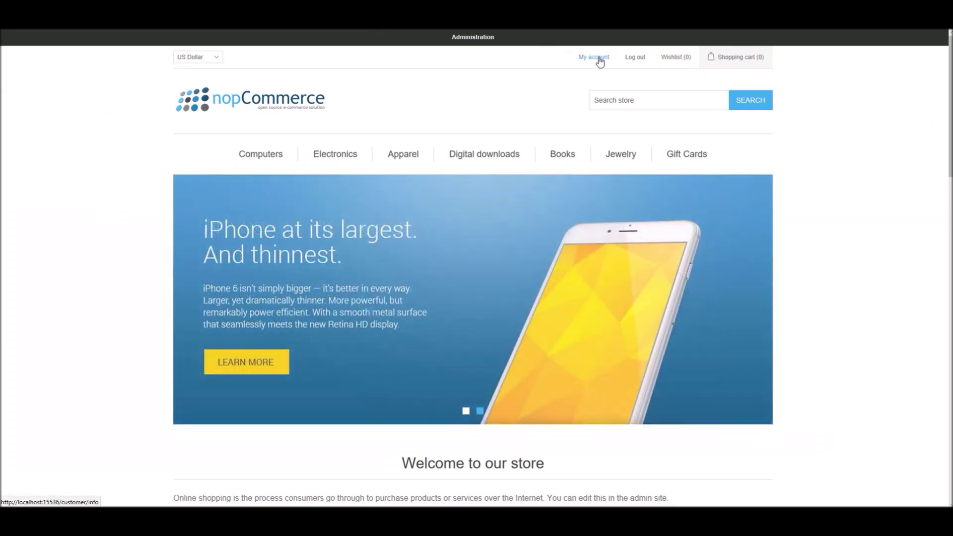
{"action": "left_click", "coordinate": [599, 58]}
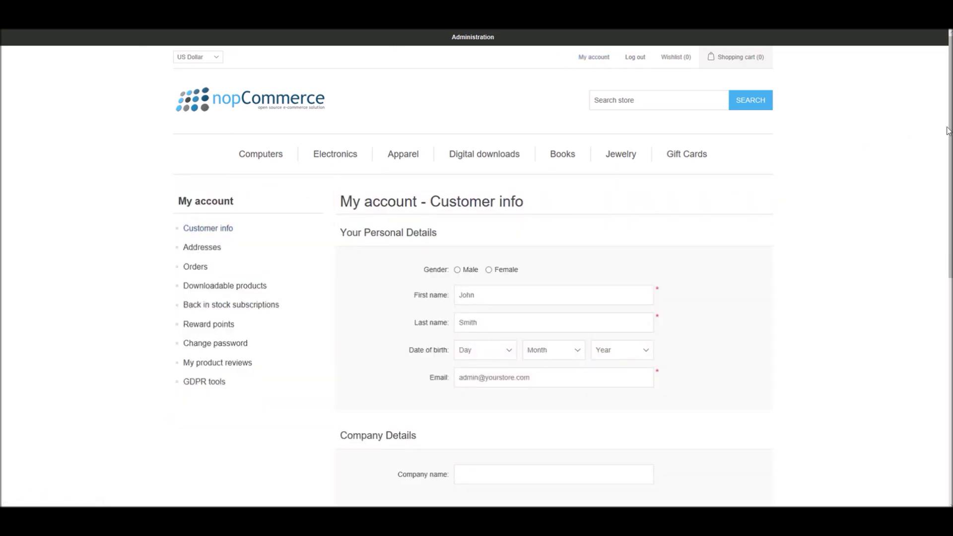
Step: Tick 'I agree to the terms and conditions' on the Customer info page and save
{"action": "left_click_drag", "start_coordinate": [948, 130], "coordinate": [926, 298]}
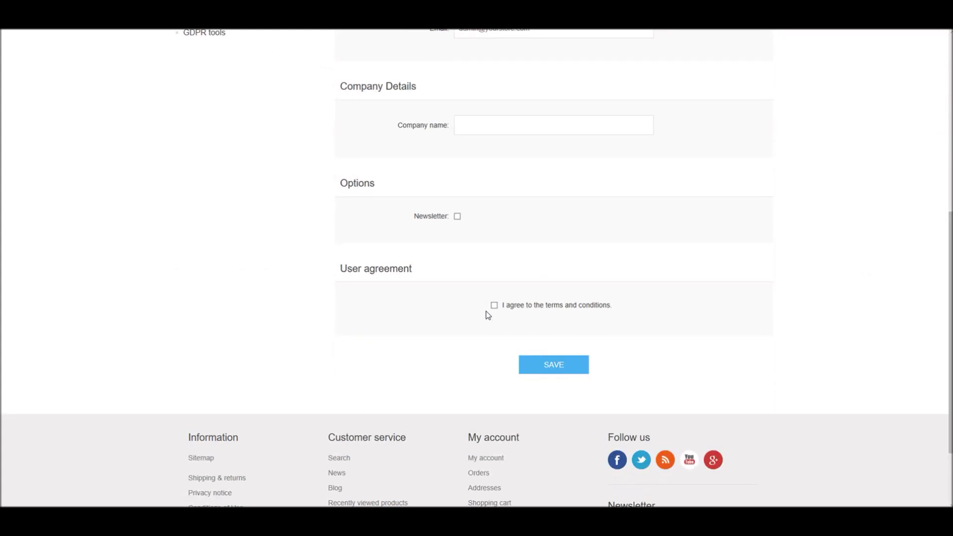
{"action": "left_click", "coordinate": [472, 282]}
{"action": "left_click", "coordinate": [450, 301]}
{"action": "left_click", "coordinate": [494, 305]}
{"action": "left_click", "coordinate": [565, 372]}
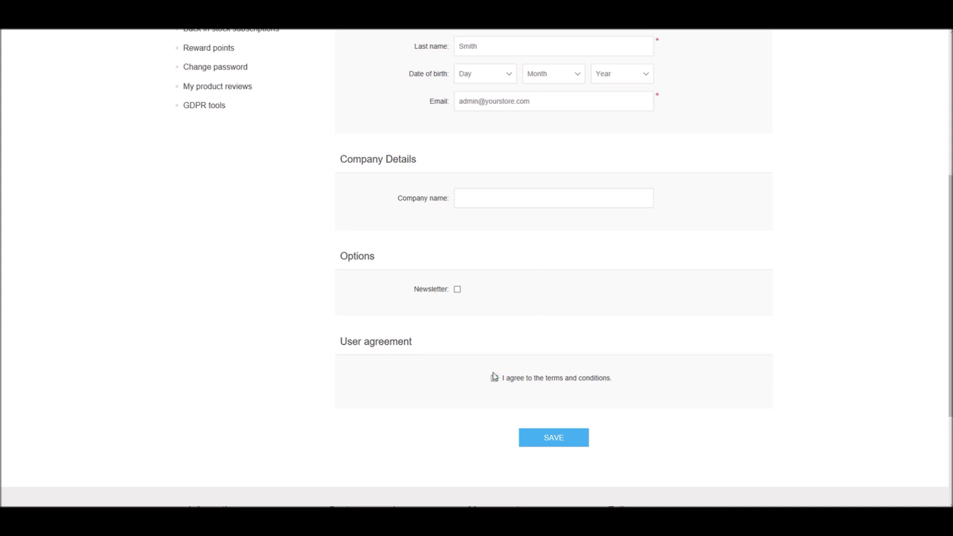
{"action": "left_click", "coordinate": [495, 378]}
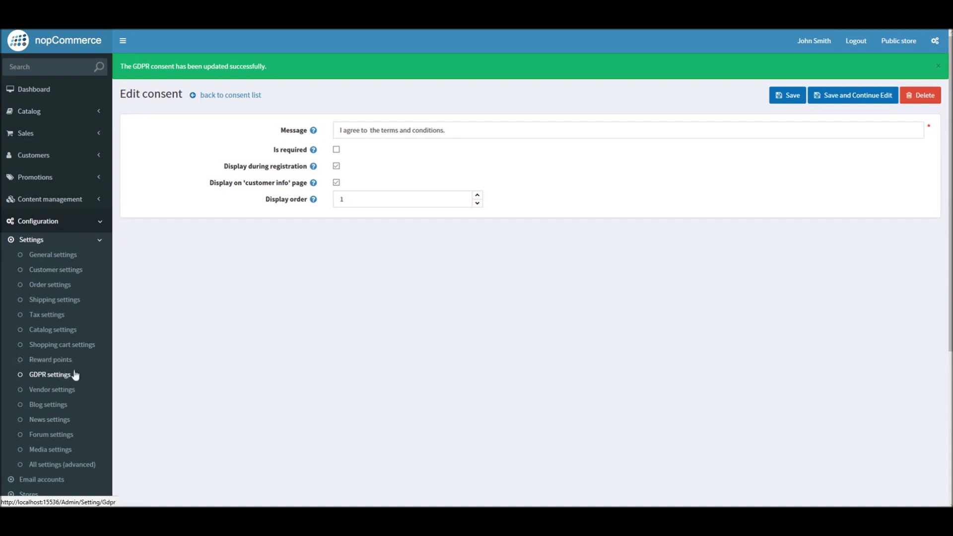
Step: Open Customers > GDPR requests (log) and review the first entry's customer and date
{"action": "left_click", "coordinate": [59, 158]}
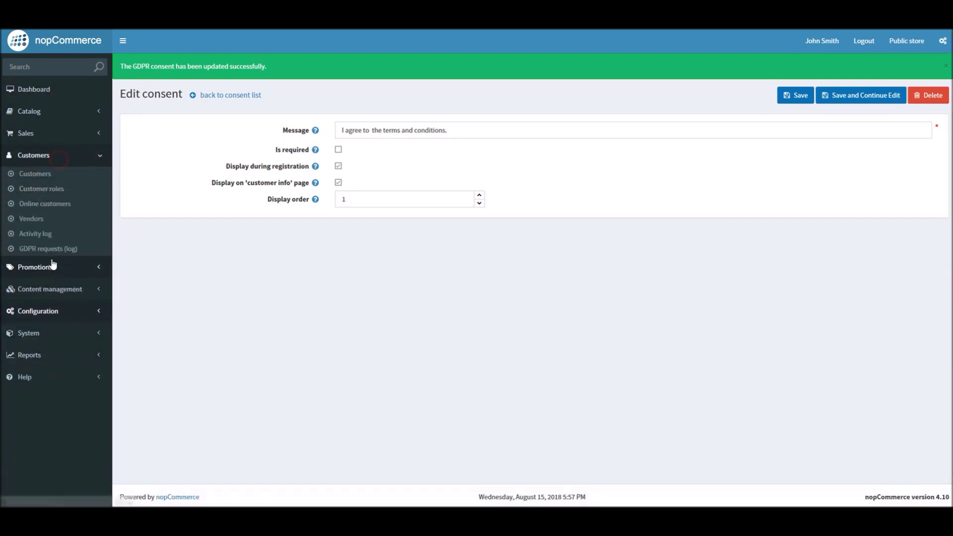
{"action": "left_click", "coordinate": [55, 249]}
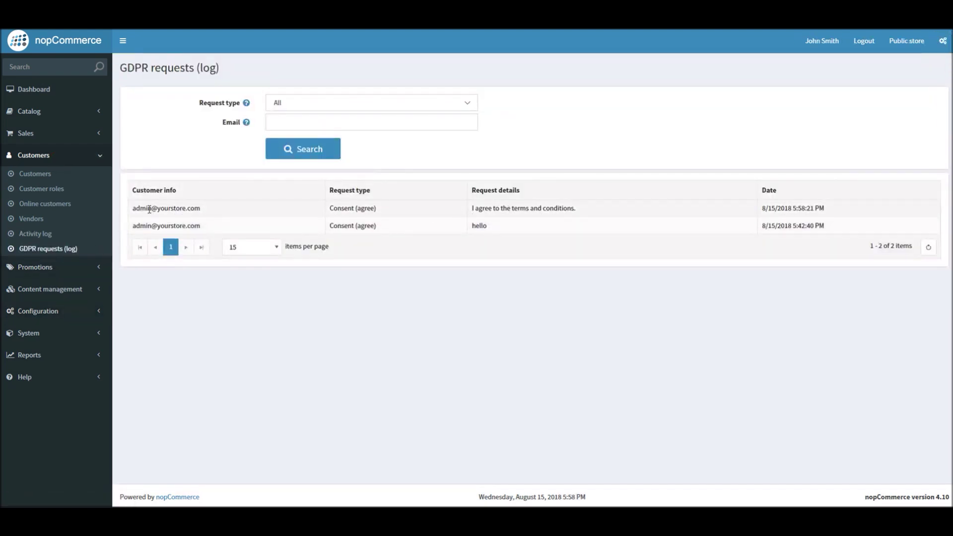
{"action": "left_click_drag", "start_coordinate": [200, 209], "coordinate": [119, 213]}
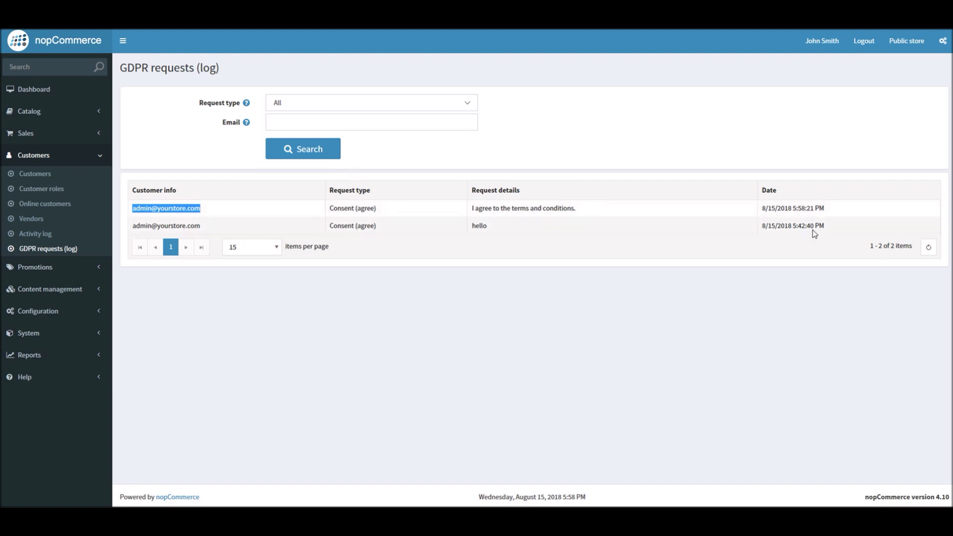
{"action": "left_click_drag", "start_coordinate": [832, 212], "coordinate": [761, 209]}
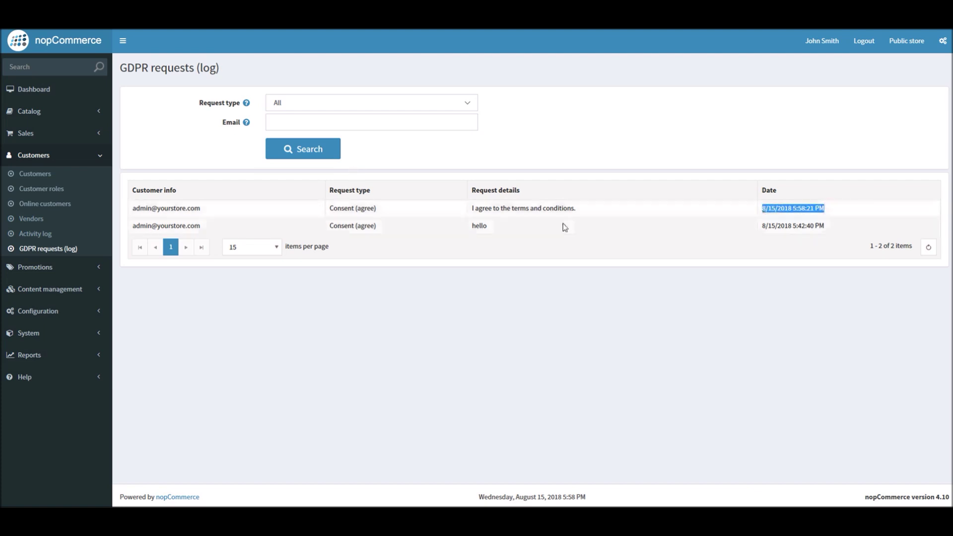
Step: Filter the log by Consent (agree), Consent (disagree), Export data, then Delete customer request types
{"action": "left_click", "coordinate": [294, 107]}
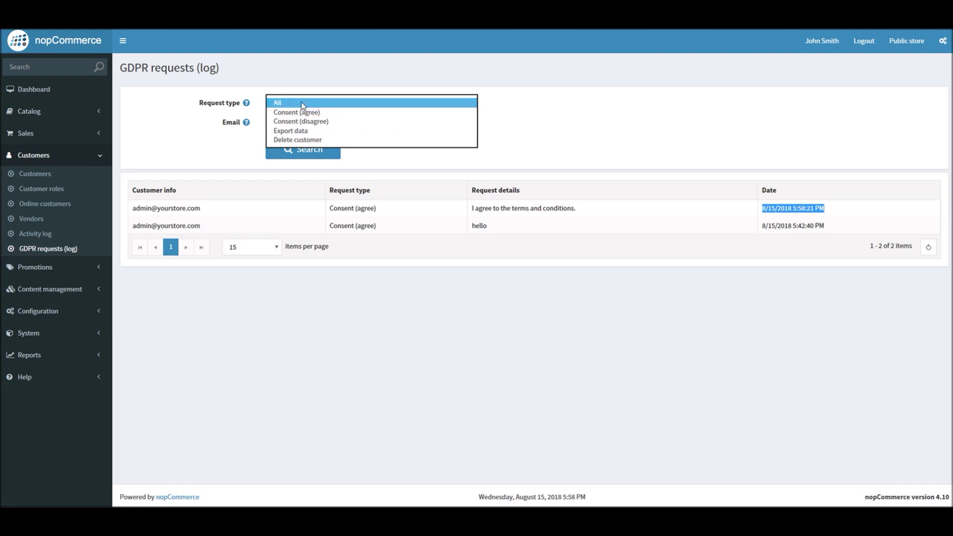
{"action": "left_click", "coordinate": [304, 113]}
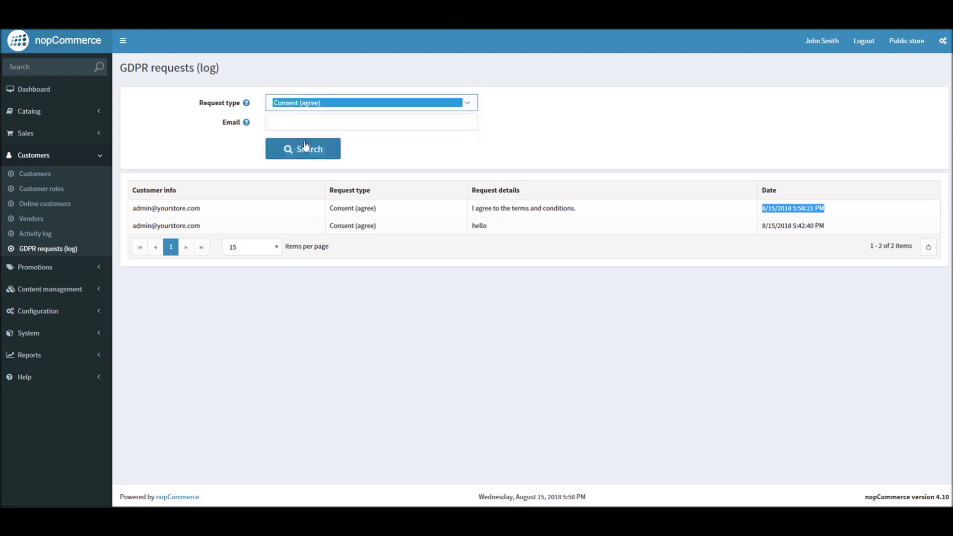
{"action": "left_click", "coordinate": [314, 103]}
{"action": "left_click", "coordinate": [310, 114]}
{"action": "left_click", "coordinate": [315, 154]}
{"action": "left_click", "coordinate": [313, 106]}
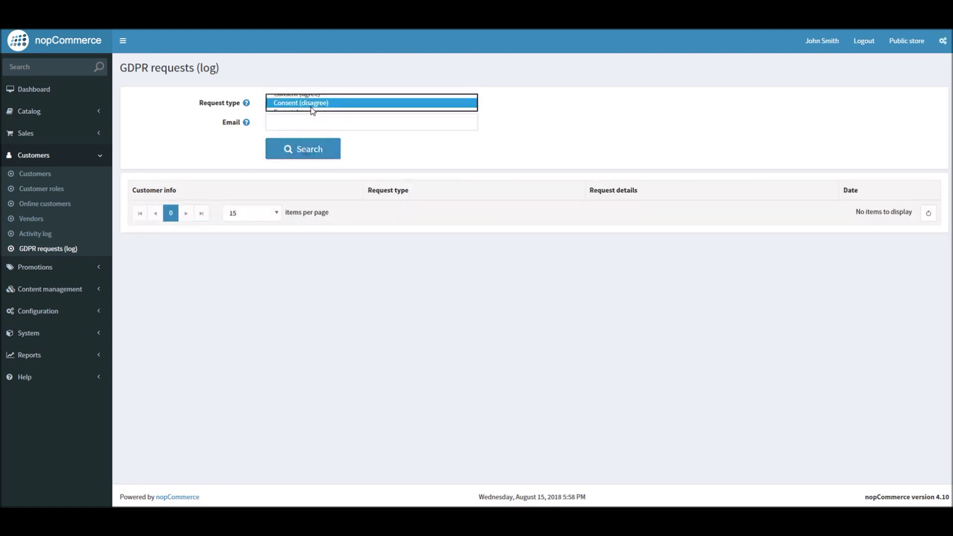
{"action": "left_click", "coordinate": [306, 114]}
{"action": "left_click", "coordinate": [311, 150]}
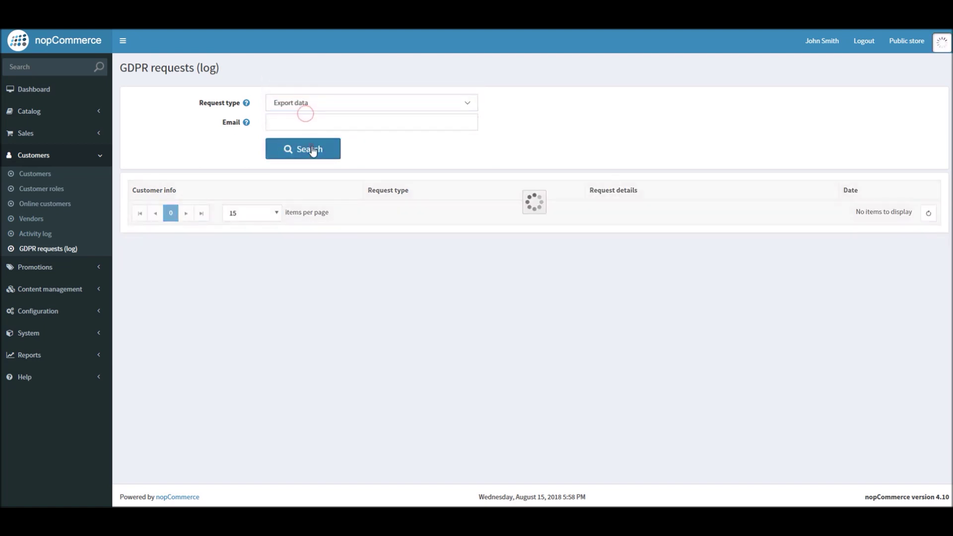
{"action": "left_click", "coordinate": [345, 102]}
{"action": "left_click", "coordinate": [330, 112]}
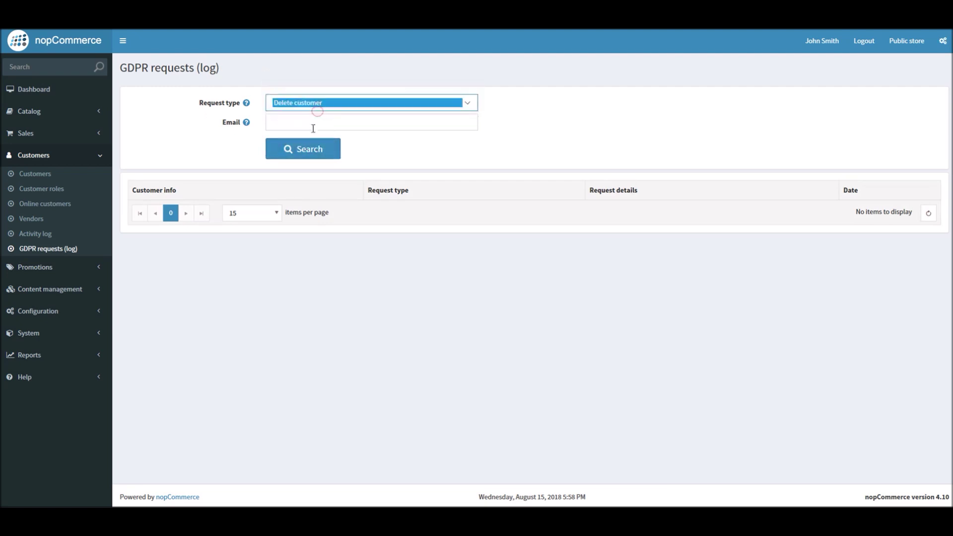
{"action": "left_click", "coordinate": [309, 149]}
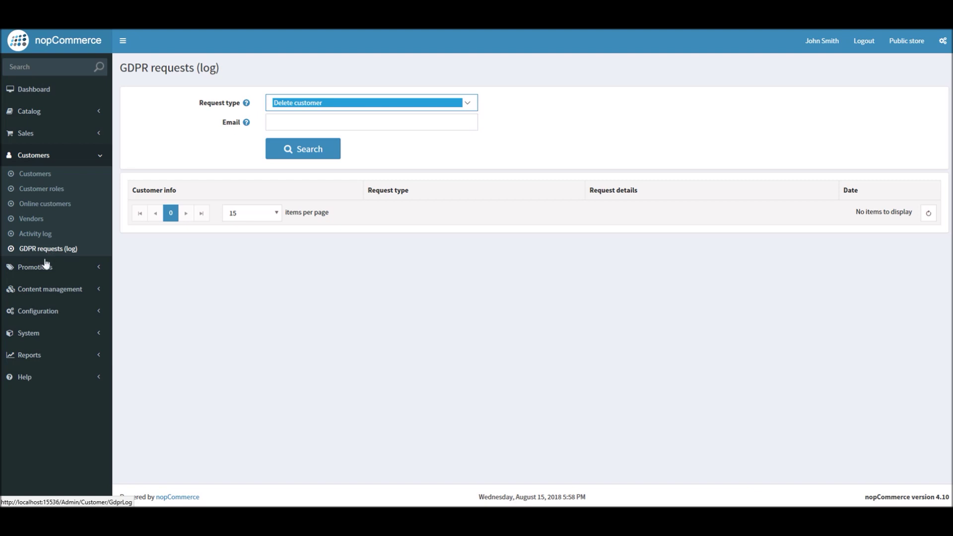
Step: Expand Configuration > Settings to return to GDPR settings, then expand the Customers menu
{"action": "left_click", "coordinate": [49, 312]}
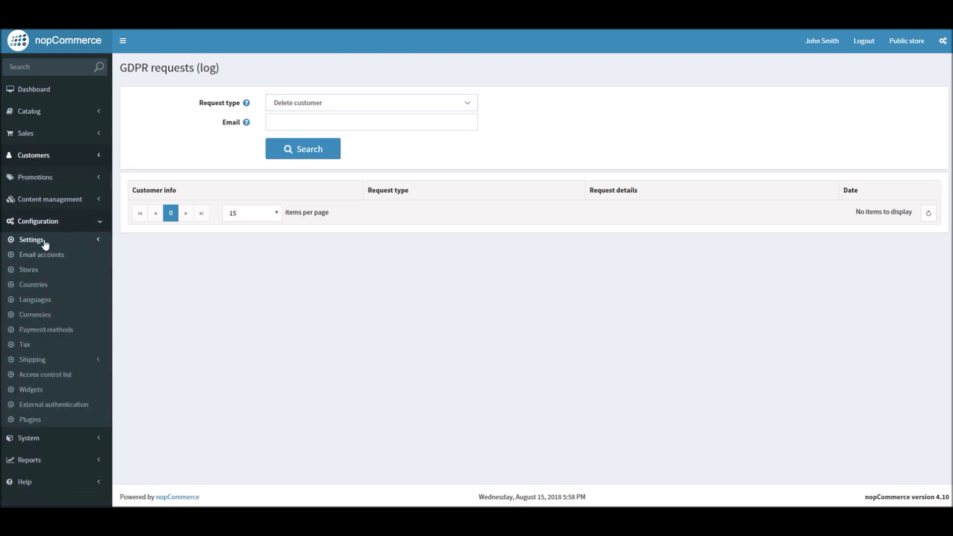
{"action": "left_click", "coordinate": [45, 243]}
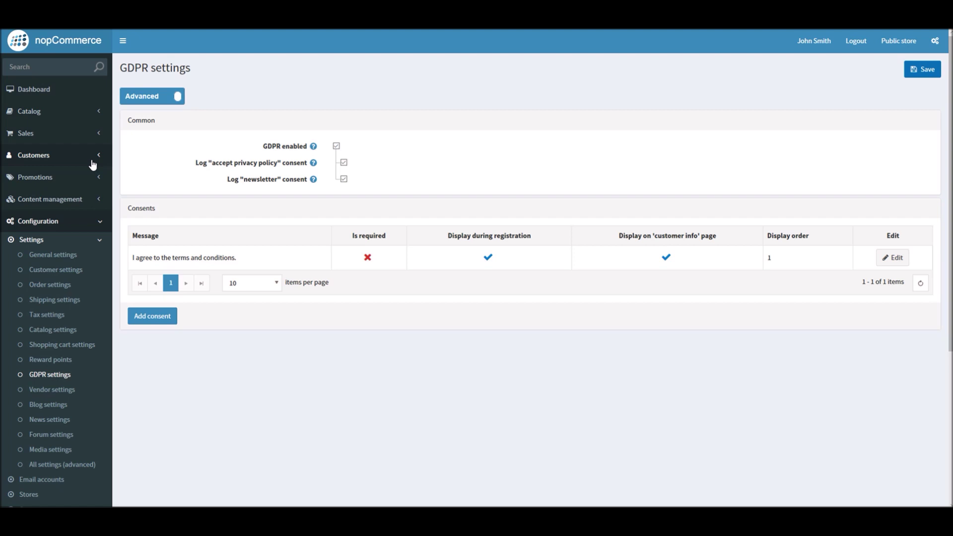
{"action": "left_click", "coordinate": [55, 157]}
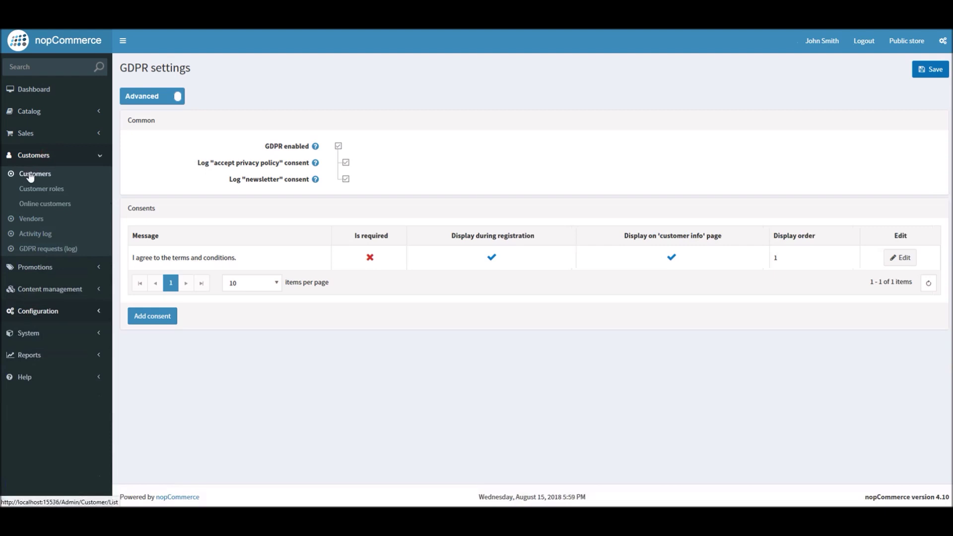
Step: Open the Customers list and locate the admin customer's row
{"action": "left_click", "coordinate": [31, 173]}
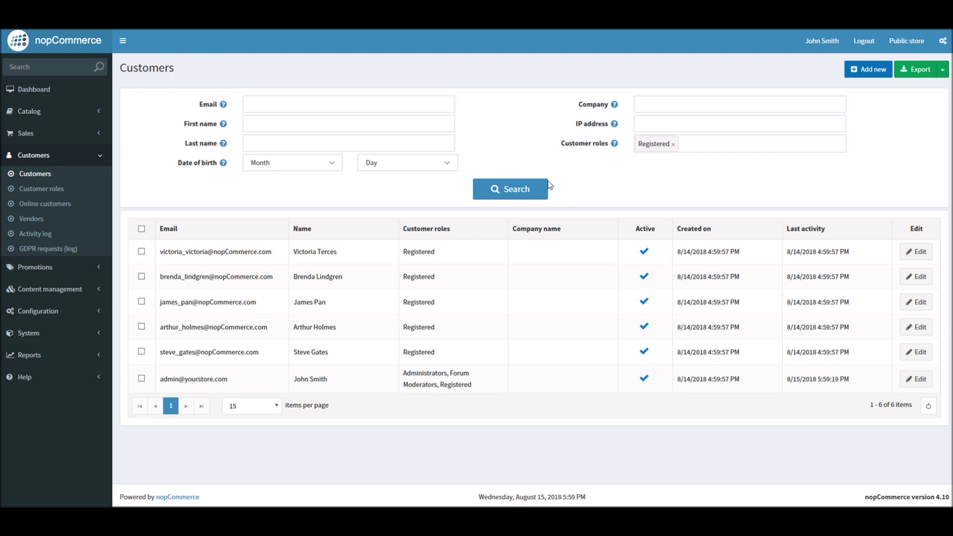
{"action": "left_click_drag", "start_coordinate": [350, 380], "coordinate": [292, 380]}
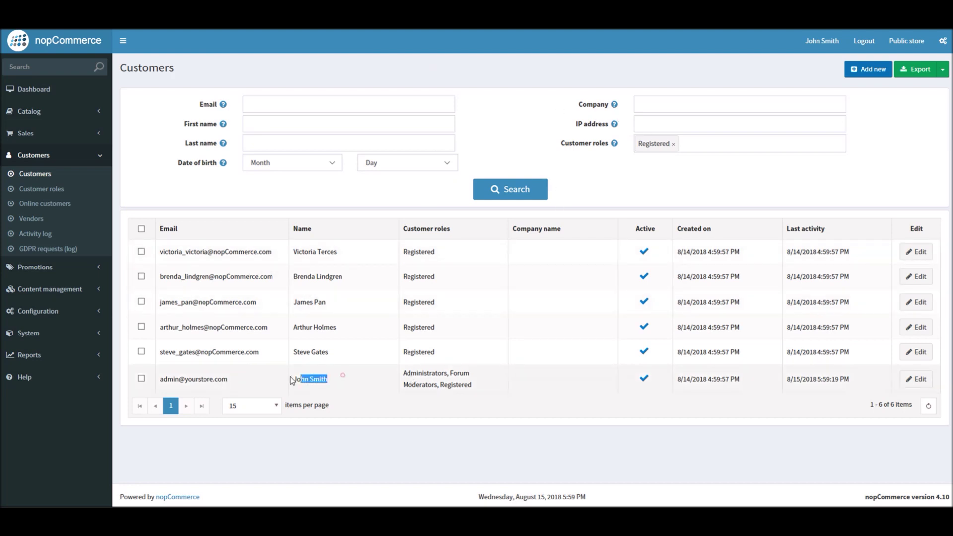
{"action": "left_click", "coordinate": [331, 380]}
{"action": "left_click_drag", "start_coordinate": [300, 380], "coordinate": [330, 379]}
{"action": "left_click", "coordinate": [305, 386]}
Step: Edit the admin customer and export their personal data through GDPR > Export data
{"action": "left_click", "coordinate": [928, 384]}
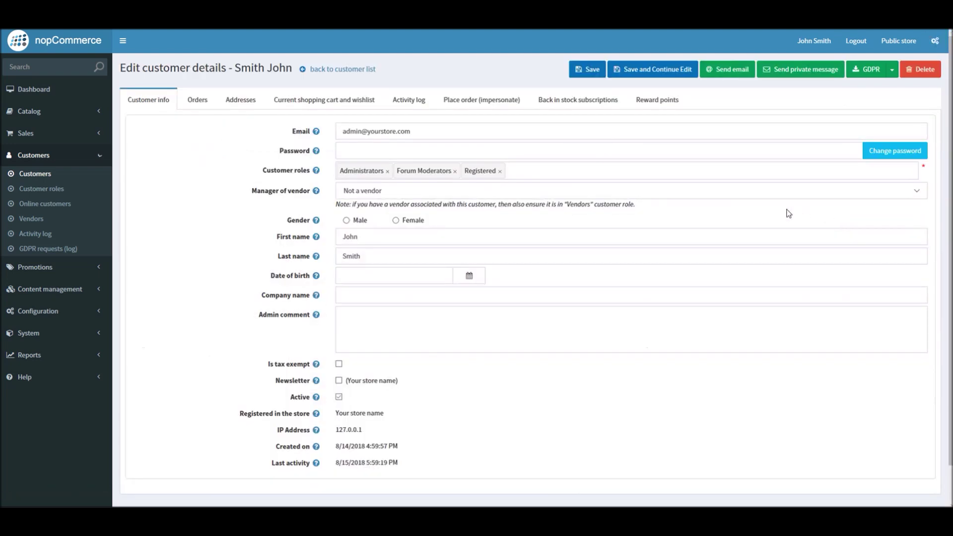
{"action": "left_click", "coordinate": [893, 69]}
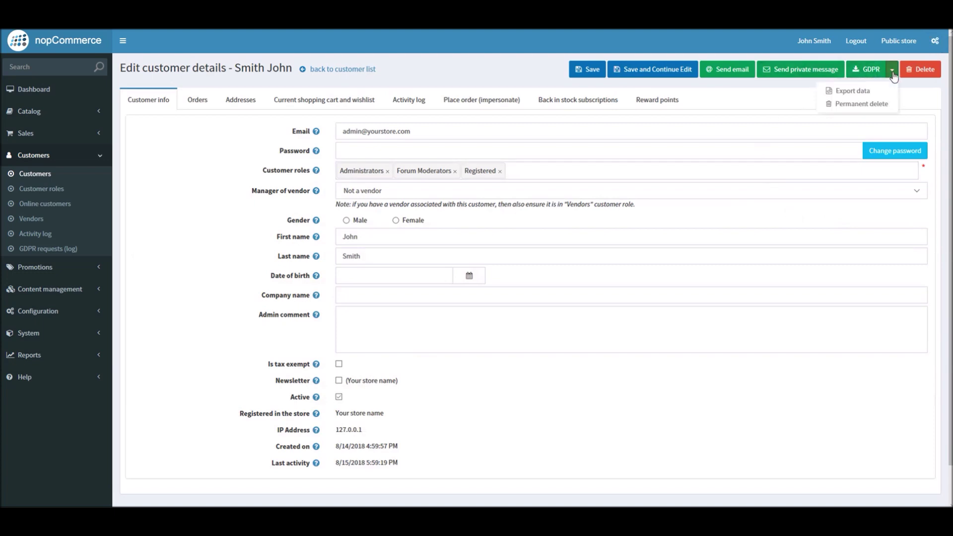
{"action": "left_click", "coordinate": [854, 92]}
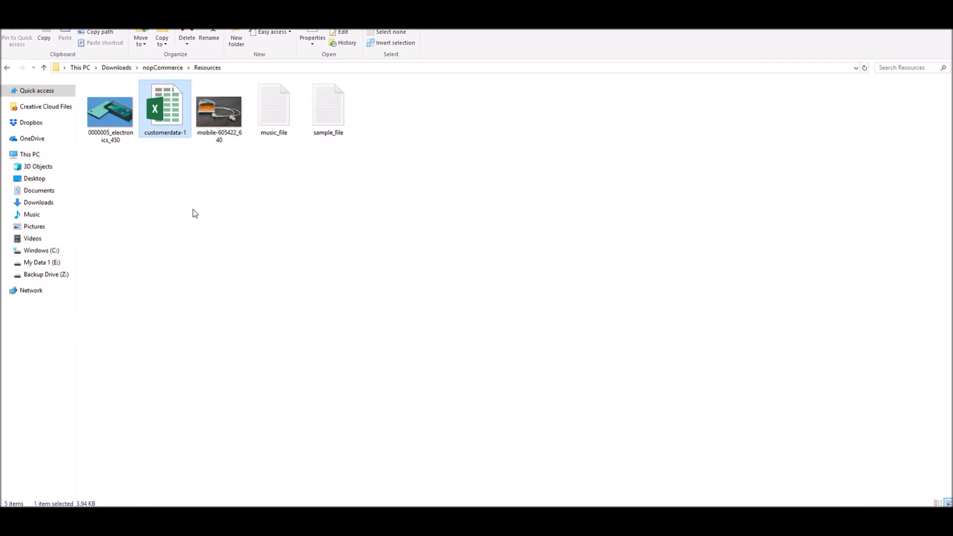
Step: Open the exported customerdata-1.xlsx workbook from Downloads\nopCommerce\Resources
{"action": "double_click", "coordinate": [168, 118]}
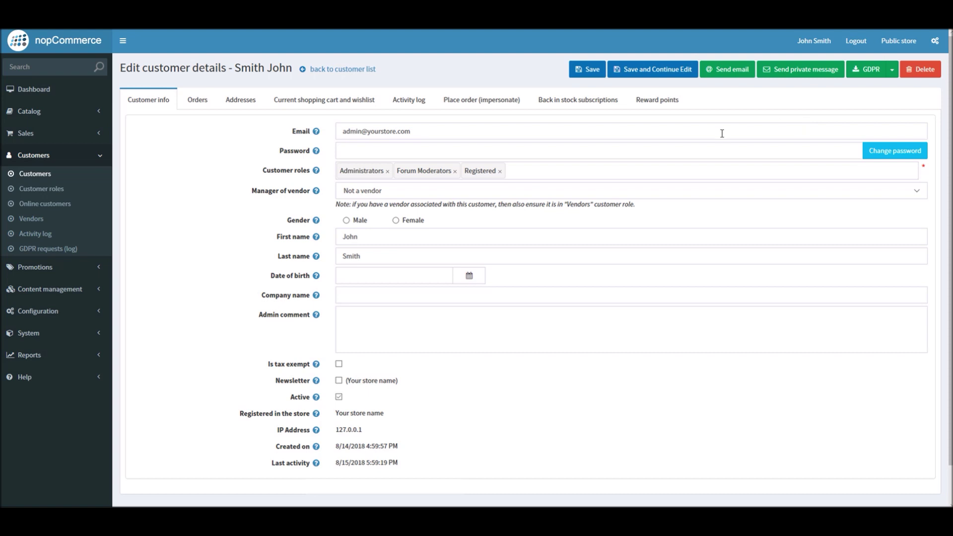
{"action": "left_click", "coordinate": [893, 75]}
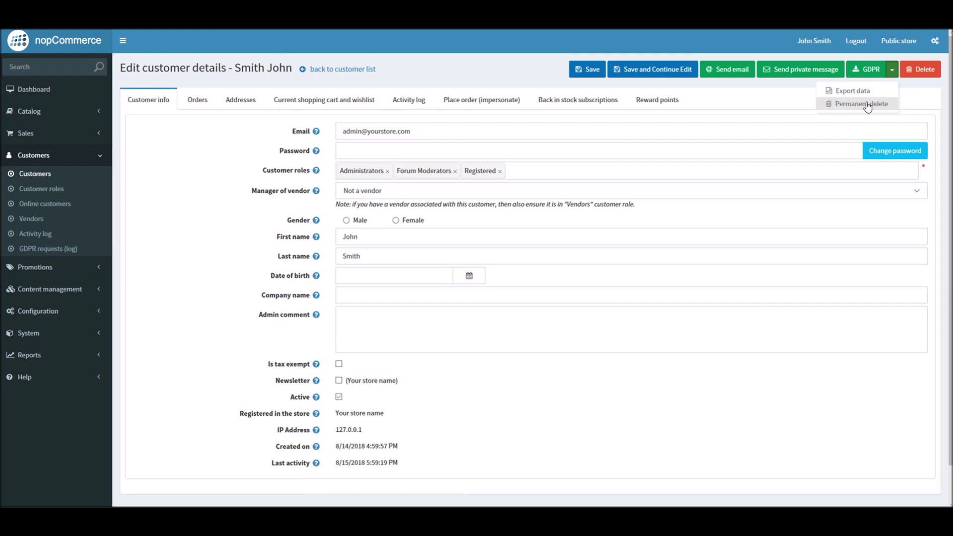
{"action": "left_click", "coordinate": [743, 250]}
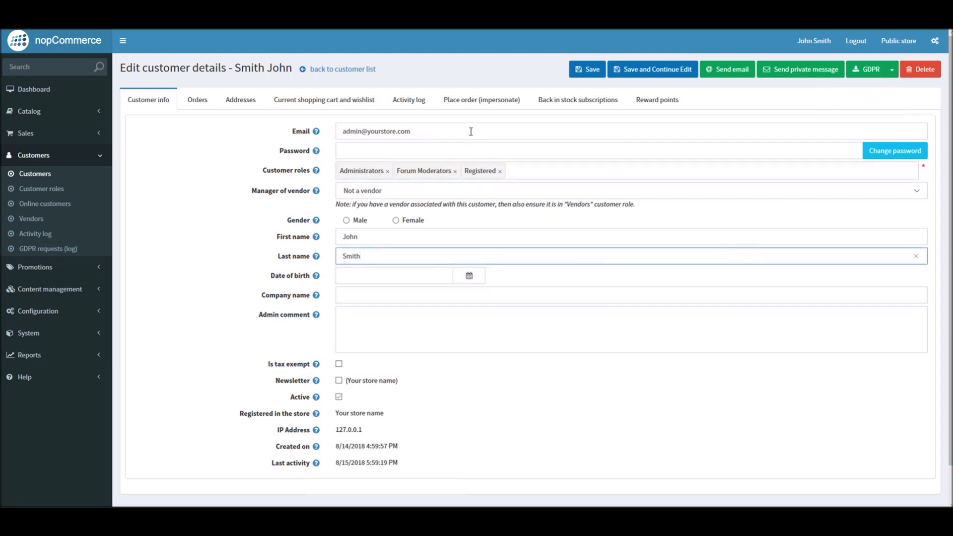